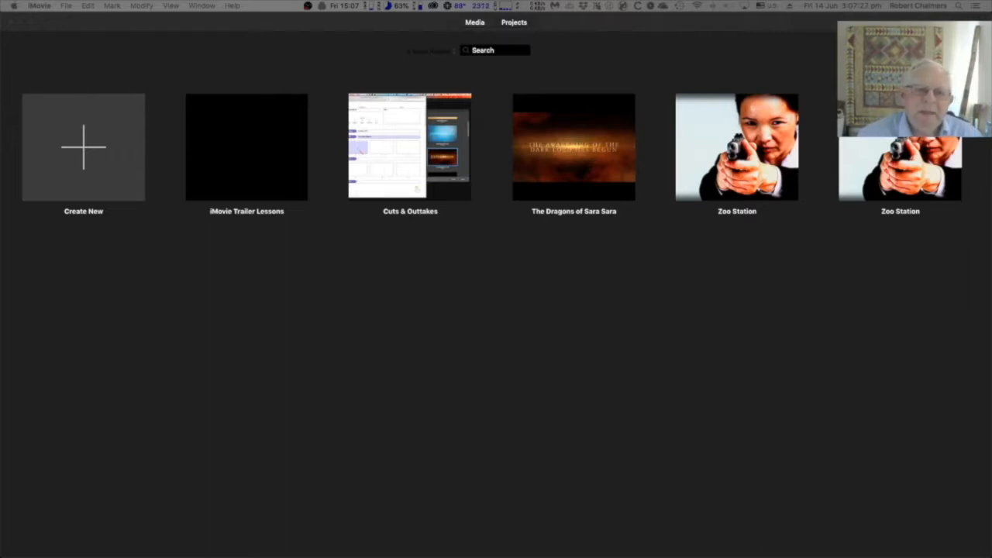
# Step: Create a new trailer project in the iMovie Trailer Library using the Film Noir template
pyautogui.click(85, 153)
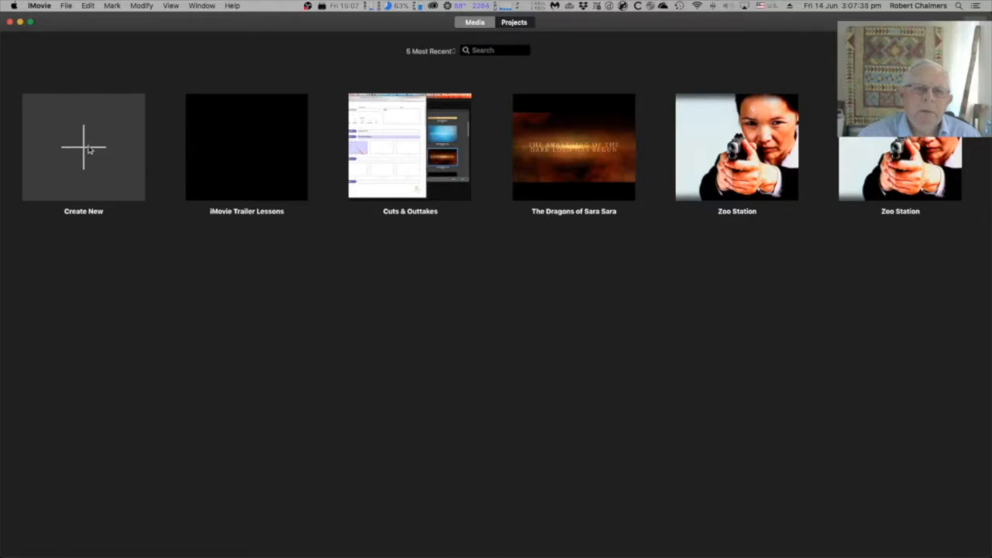
pyautogui.click(84, 150)
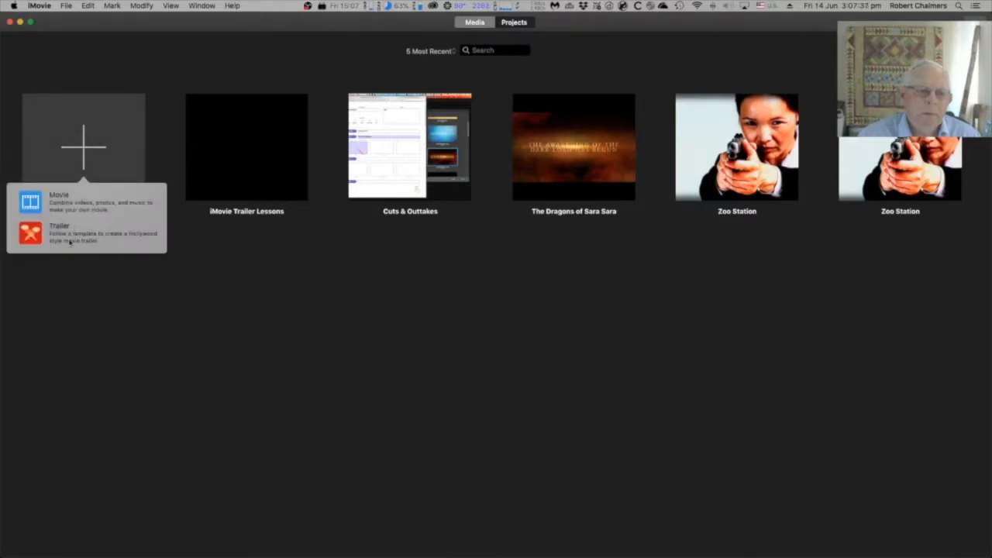
pyautogui.click(70, 240)
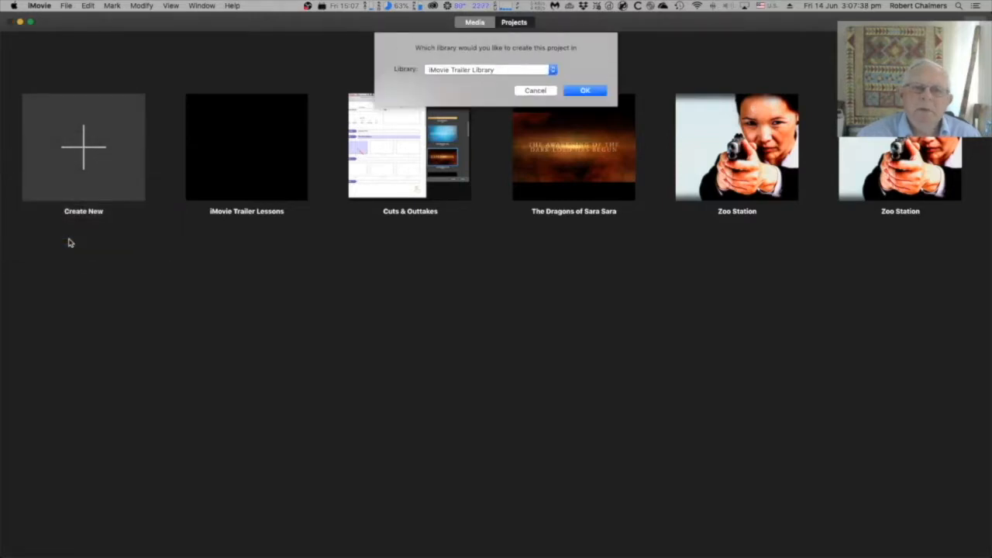
pyautogui.click(554, 75)
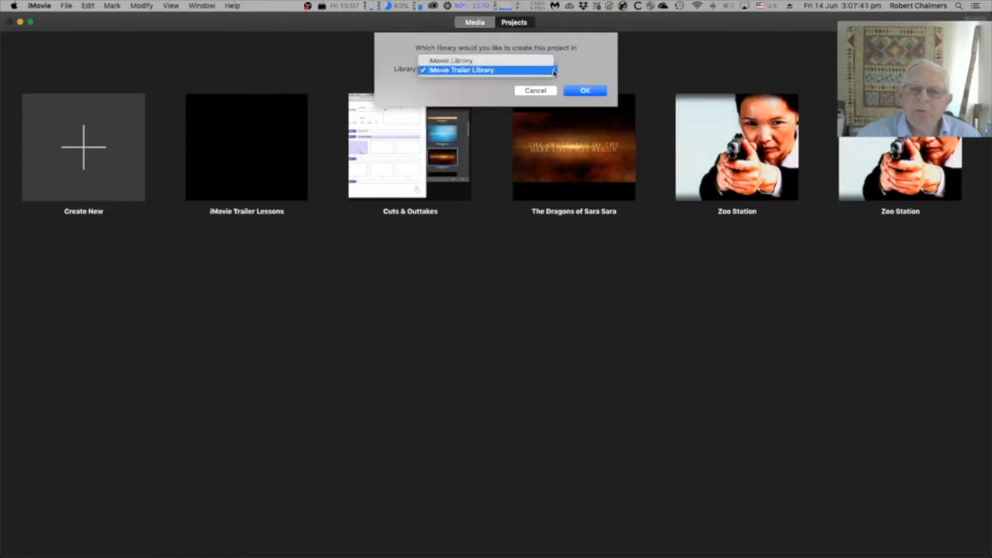
pyautogui.click(540, 71)
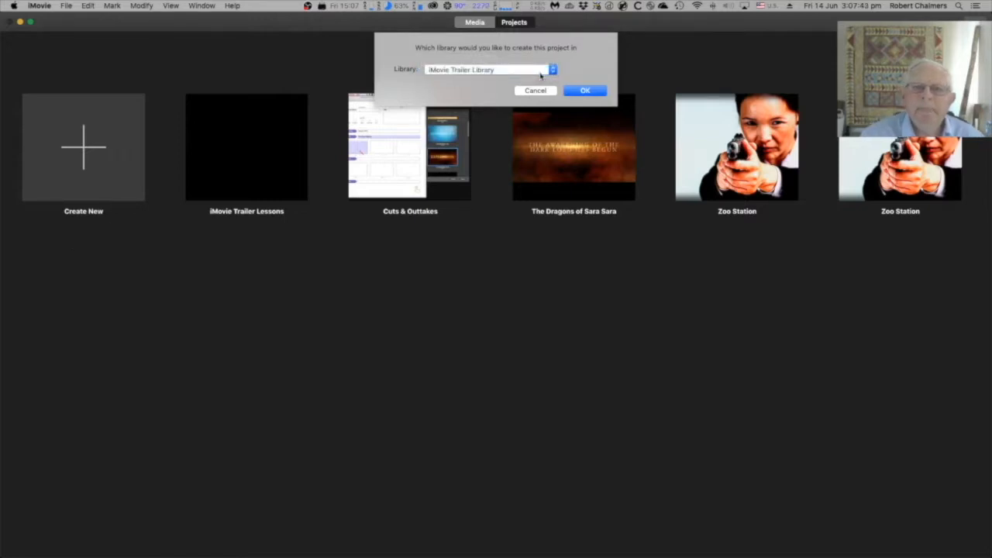
pyautogui.click(586, 92)
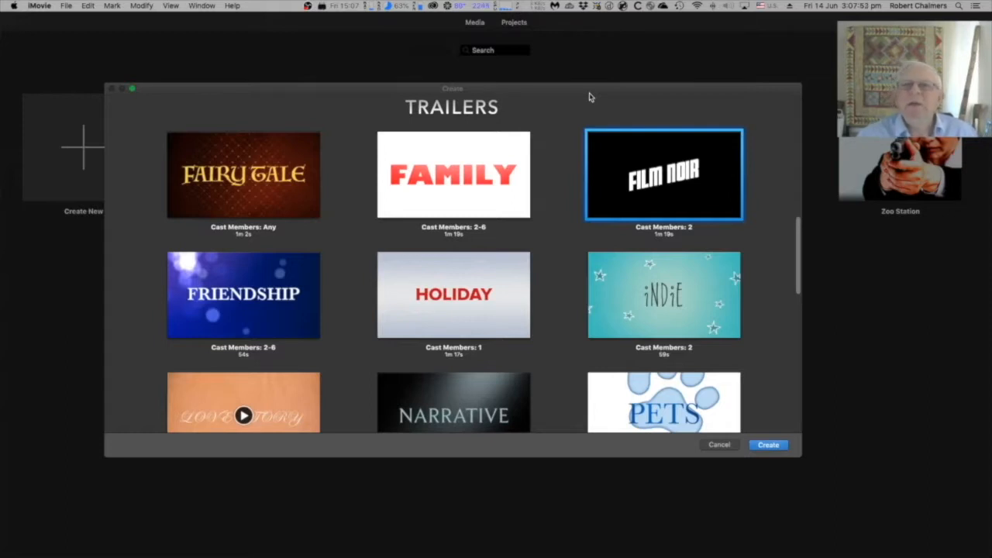
pyautogui.moveTo(675, 178)
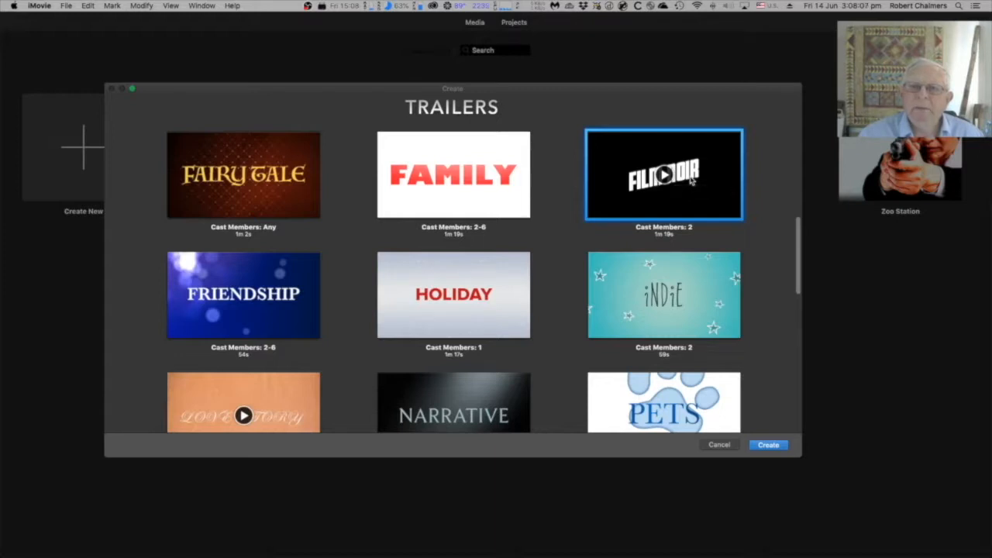
pyautogui.click(768, 445)
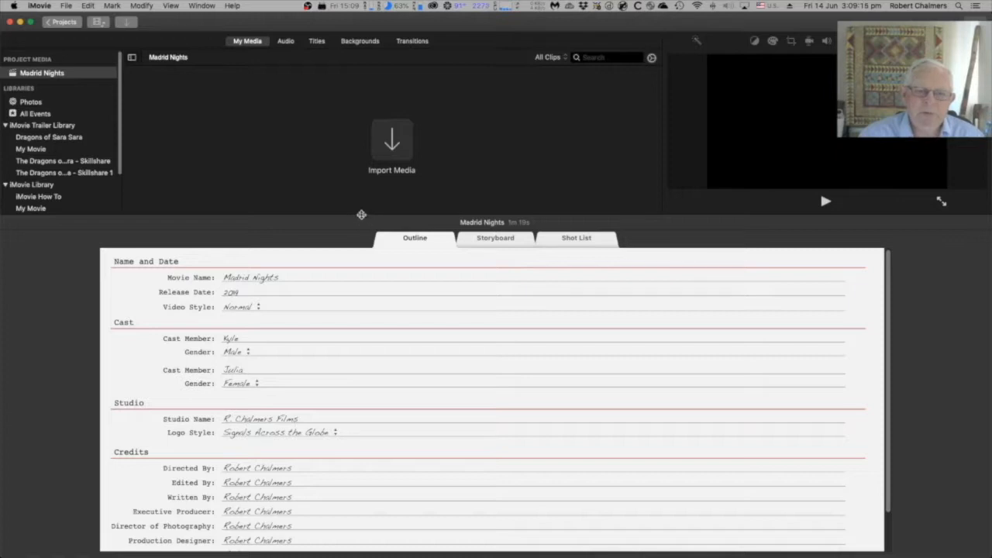
# Step: Enlarge the outline area and look through the trailer's Storyboard and Shot List views before returning to the Outline
pyautogui.moveTo(362, 214)
pyautogui.mouseDown()
pyautogui.moveTo(361, 198)
pyautogui.moveTo(359, 266)
pyautogui.moveTo(362, 199)
pyautogui.mouseUp()
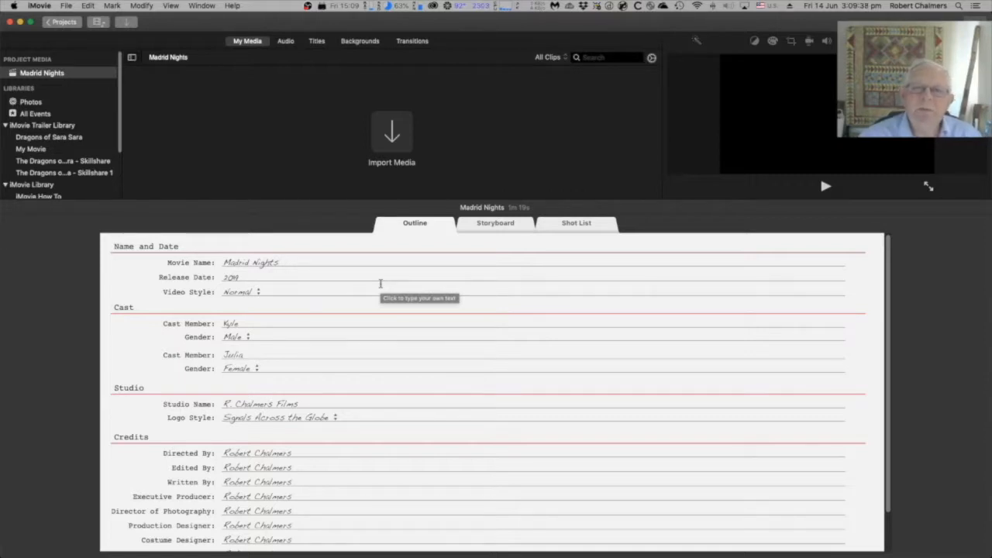
pyautogui.click(275, 263)
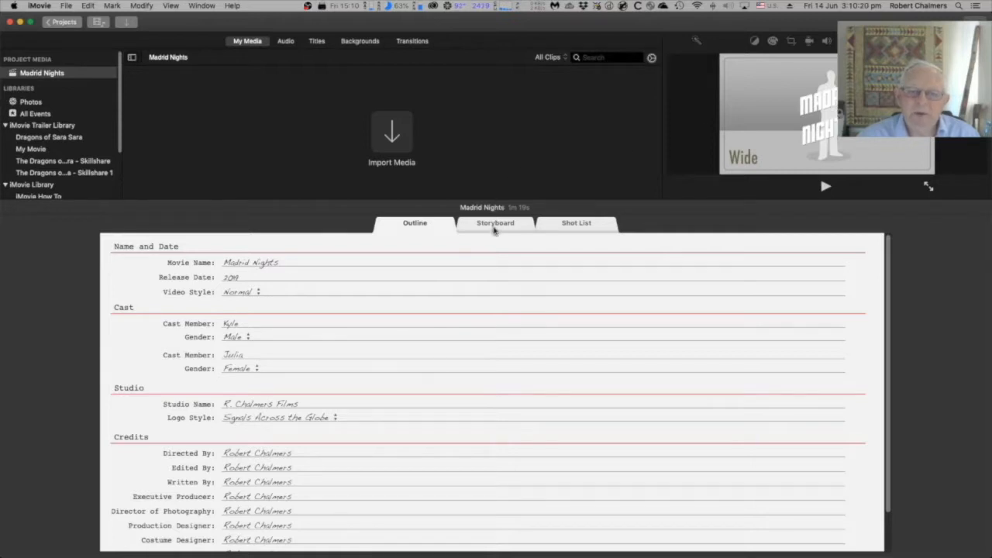
pyautogui.click(494, 224)
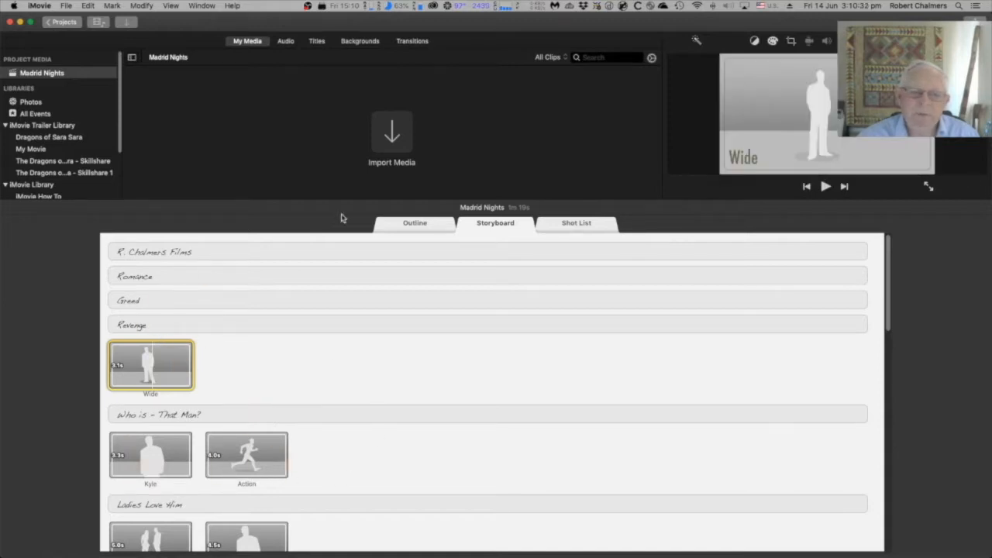
pyautogui.click(566, 225)
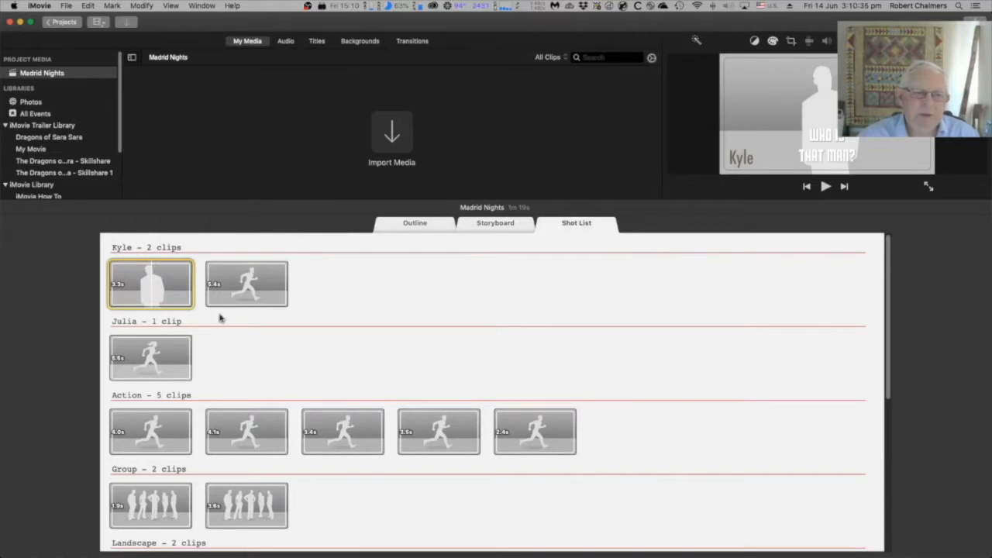
pyautogui.click(425, 226)
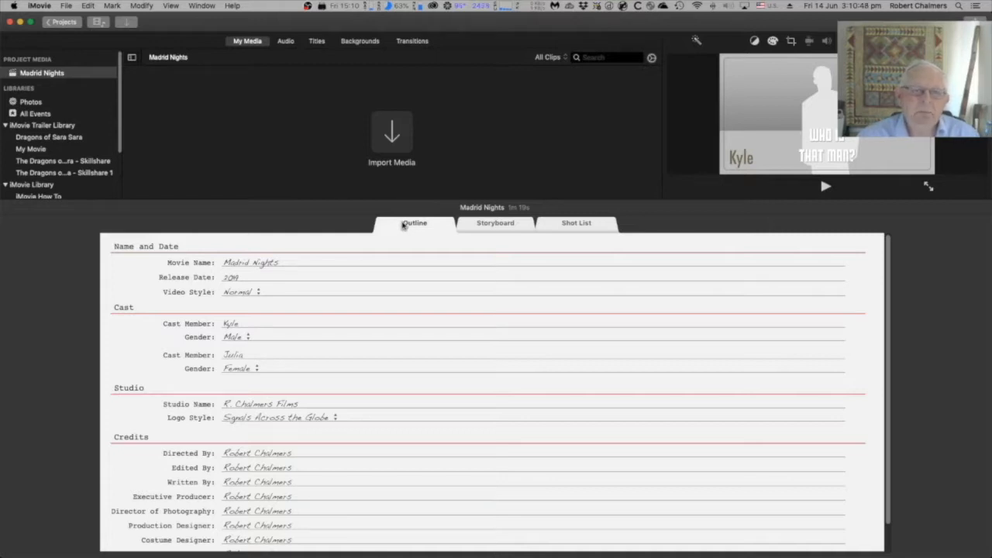
# Step: Change the movie name to Harry McGovern in the outline
pyautogui.doubleClick(244, 264)
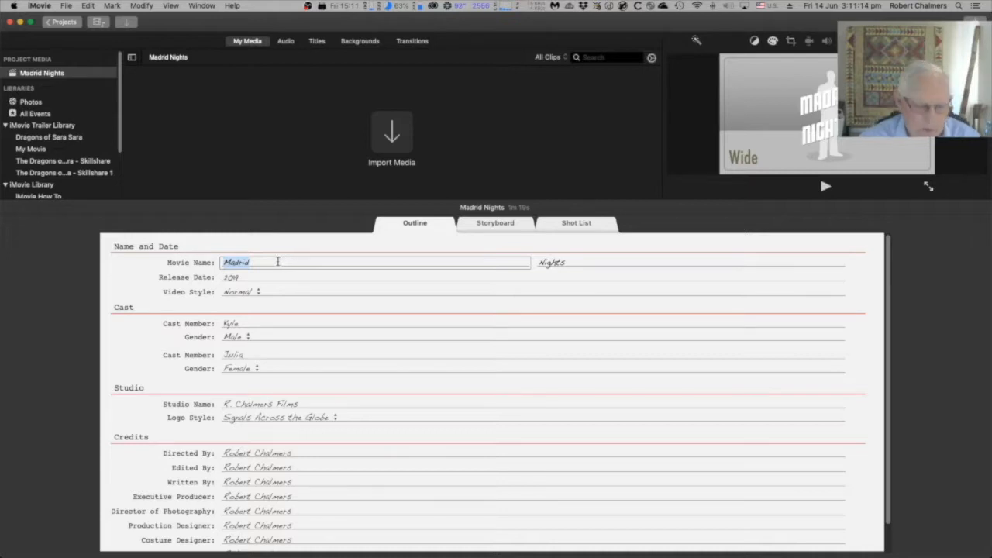
pyautogui.write('Harry')
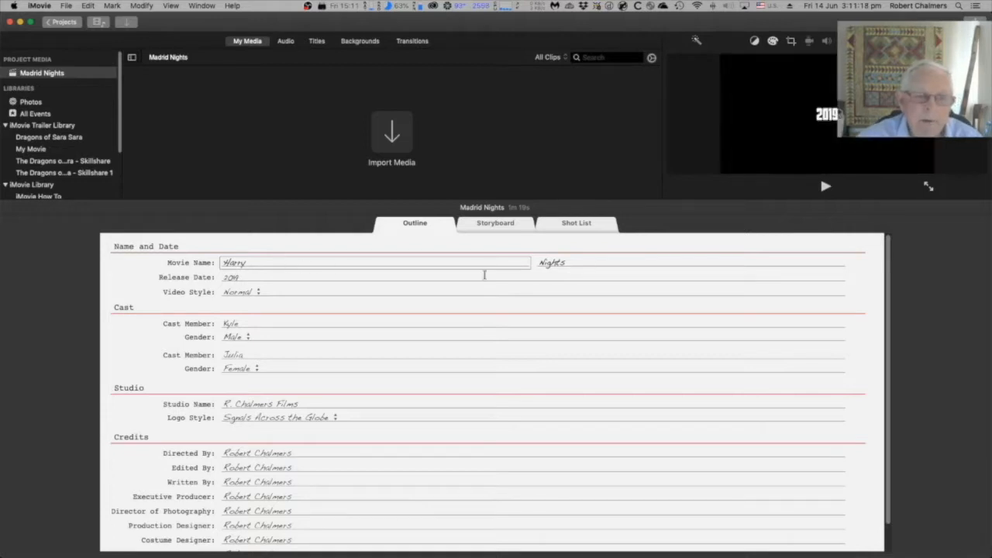
pyautogui.click(589, 263)
pyautogui.moveTo(587, 264); pyautogui.dragTo(539, 265)
pyautogui.write('Mc')
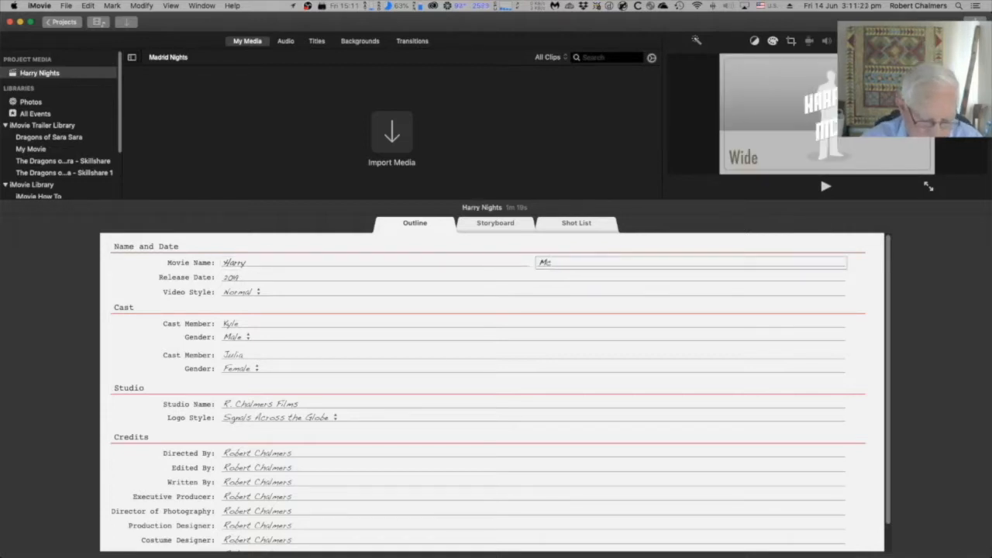
pyautogui.write('Govern')
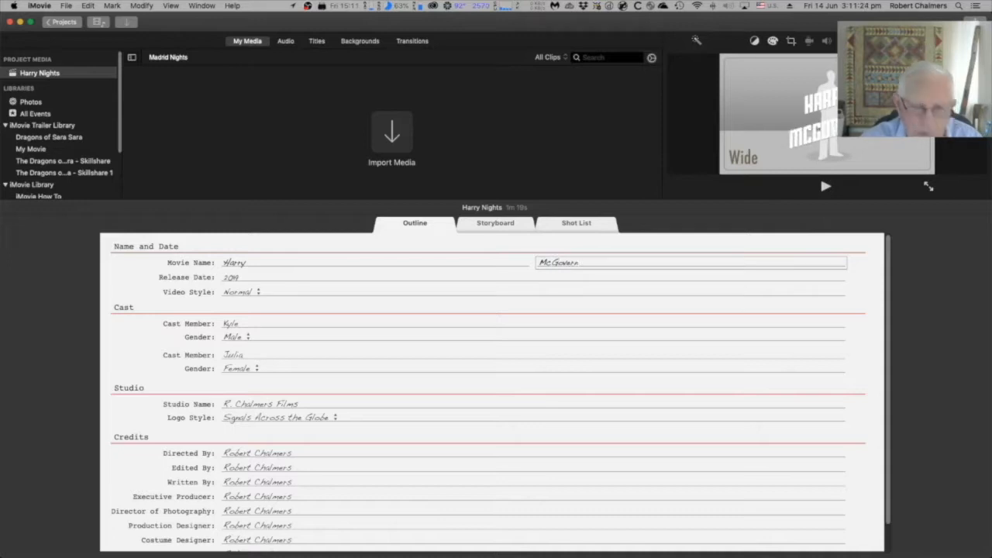
# Step: Set the release date to 2059 and the video style to Film Noir
pyautogui.click(268, 278)
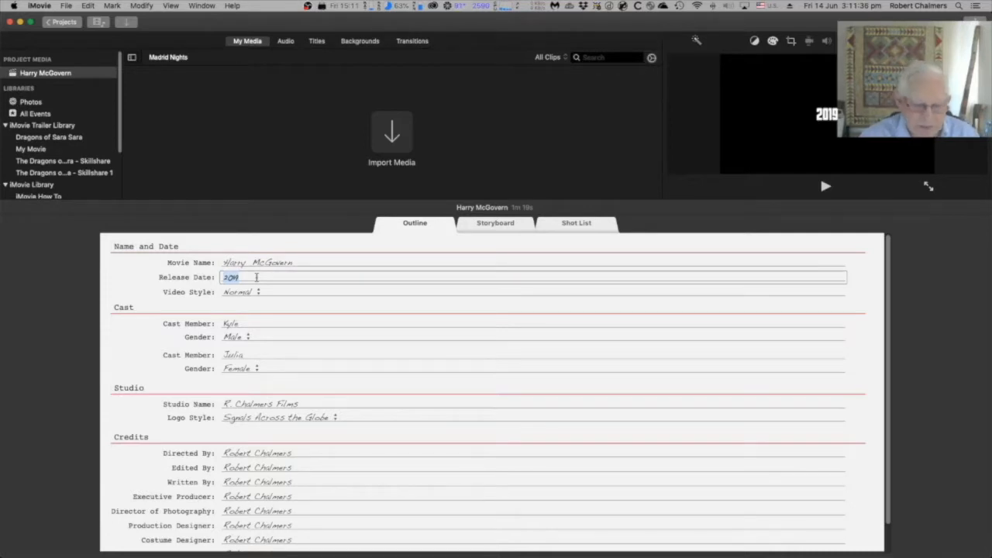
pyautogui.write('2020')
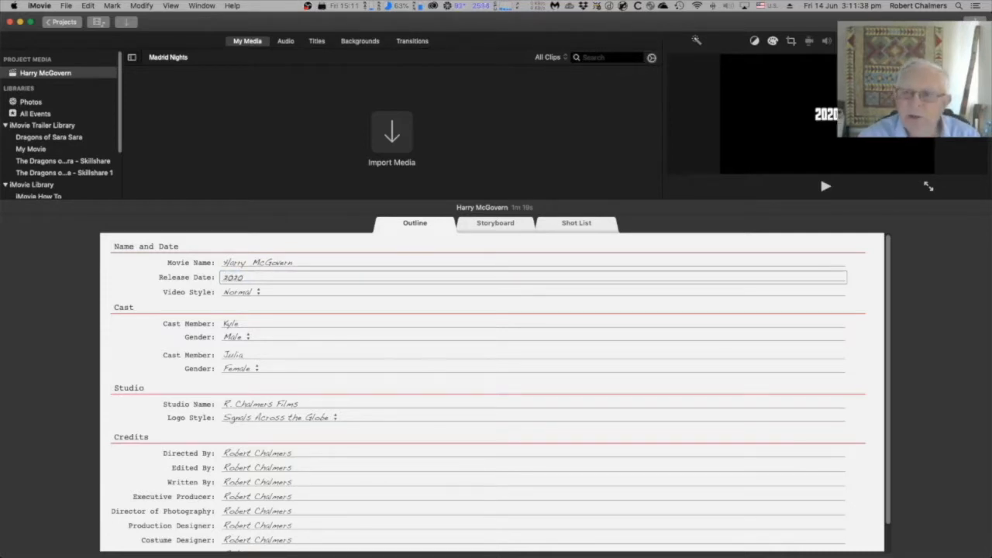
pyautogui.press('BackSpace')
pyautogui.press('BackSpace')
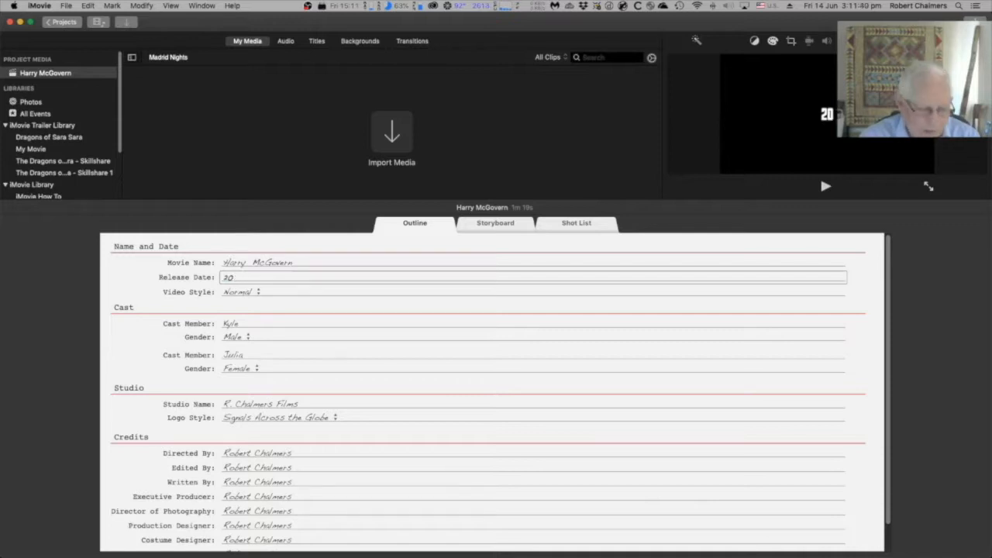
pyautogui.write('59')
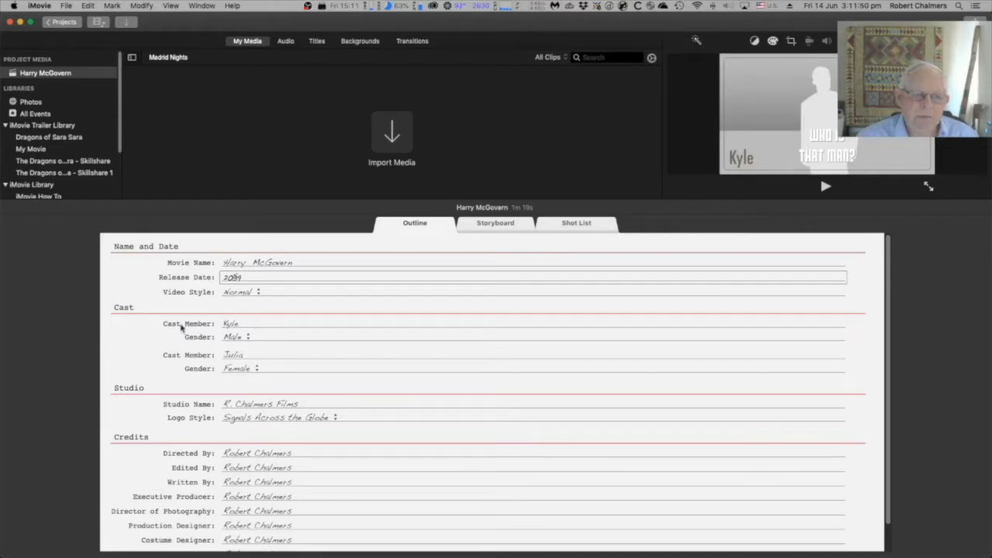
pyautogui.click(238, 294)
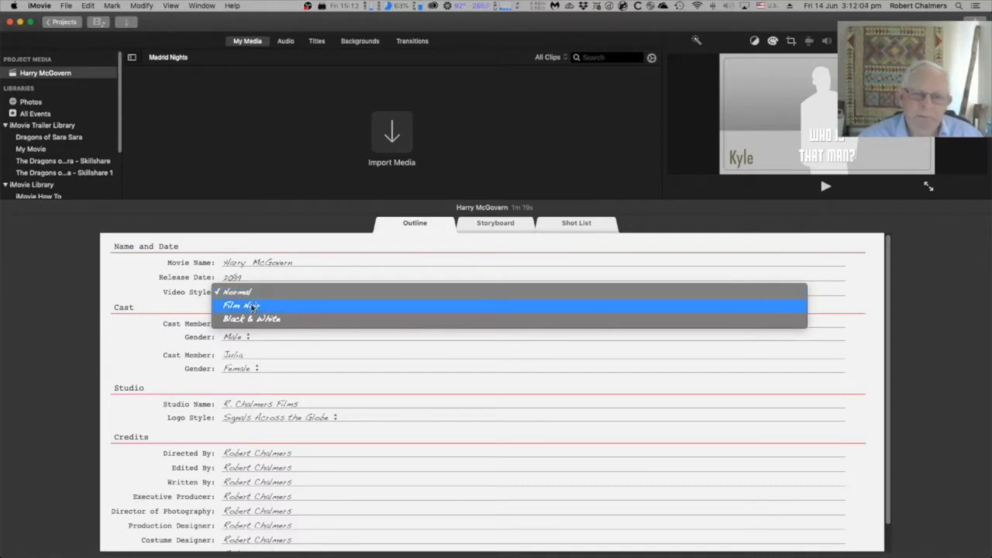
pyautogui.click(252, 306)
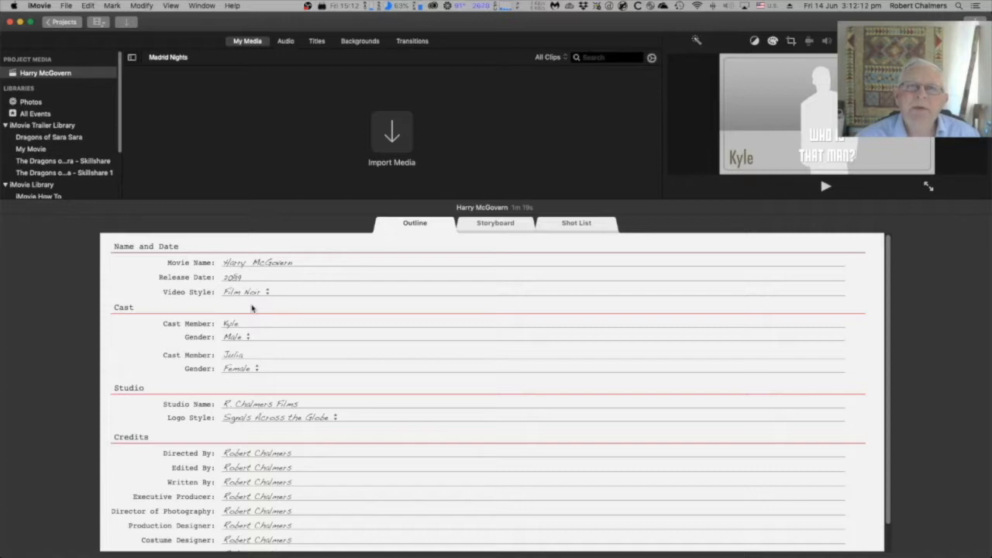
# Step: Preview the storyboard's studio title section and the first cast member entry, switching between Storyboard and Outline
pyautogui.click(503, 225)
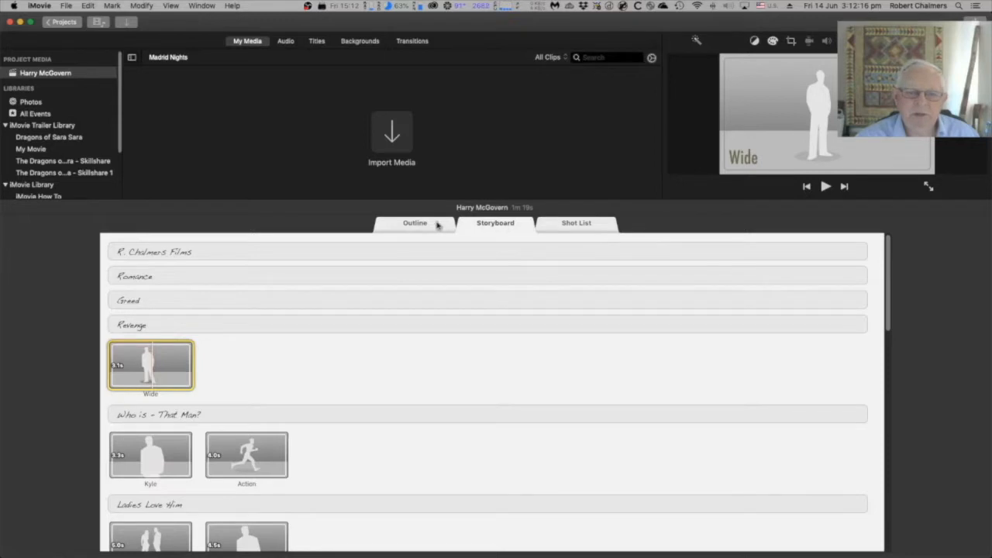
pyautogui.click(115, 252)
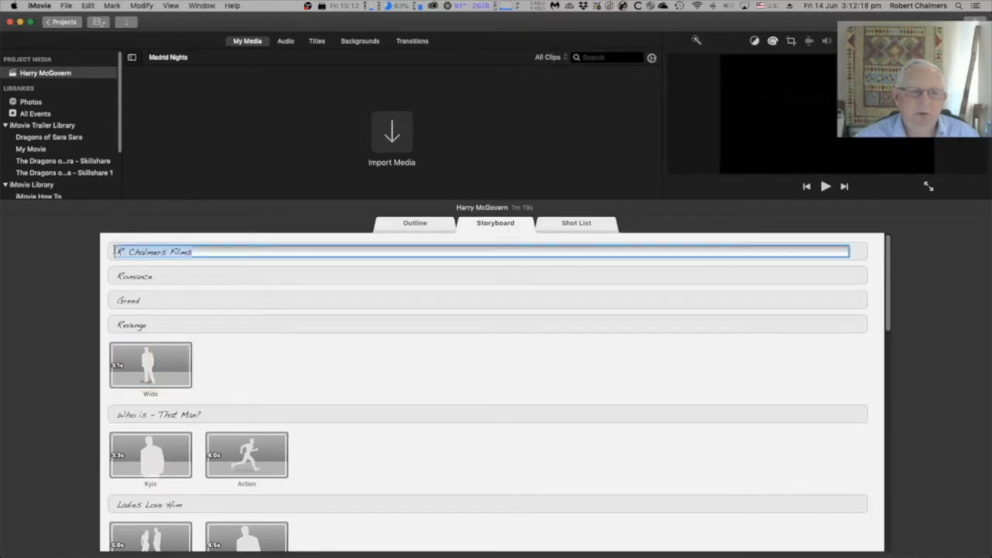
pyautogui.click(423, 225)
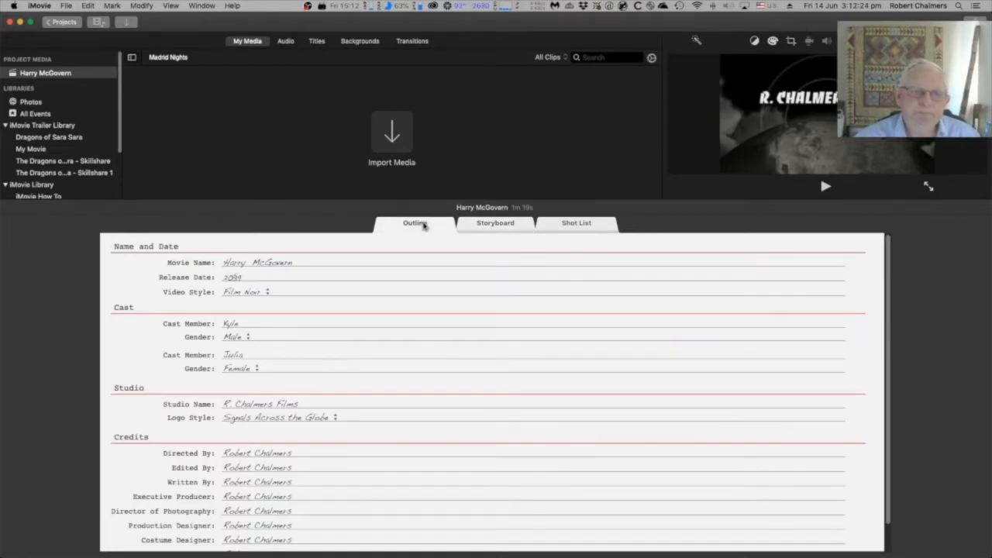
pyautogui.click(252, 326)
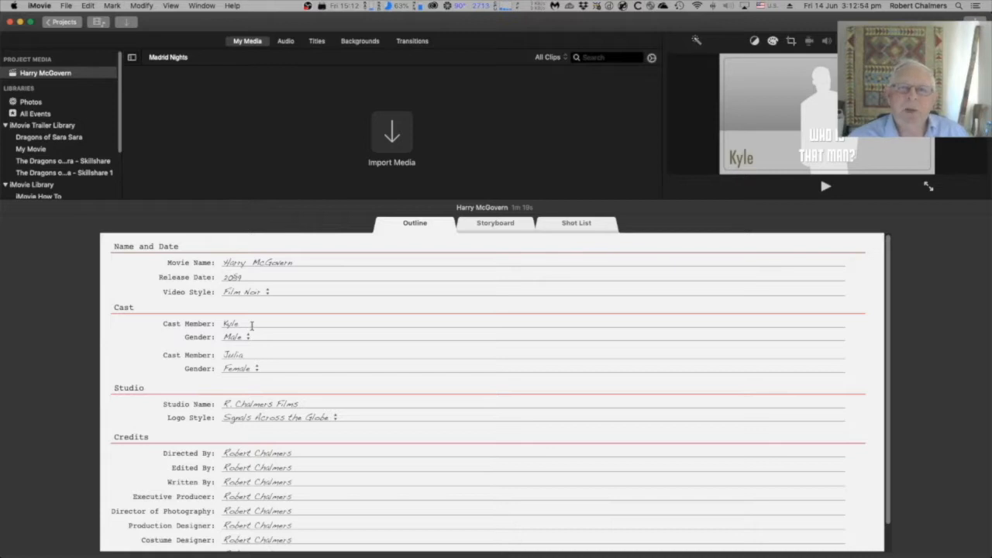
pyautogui.click(513, 225)
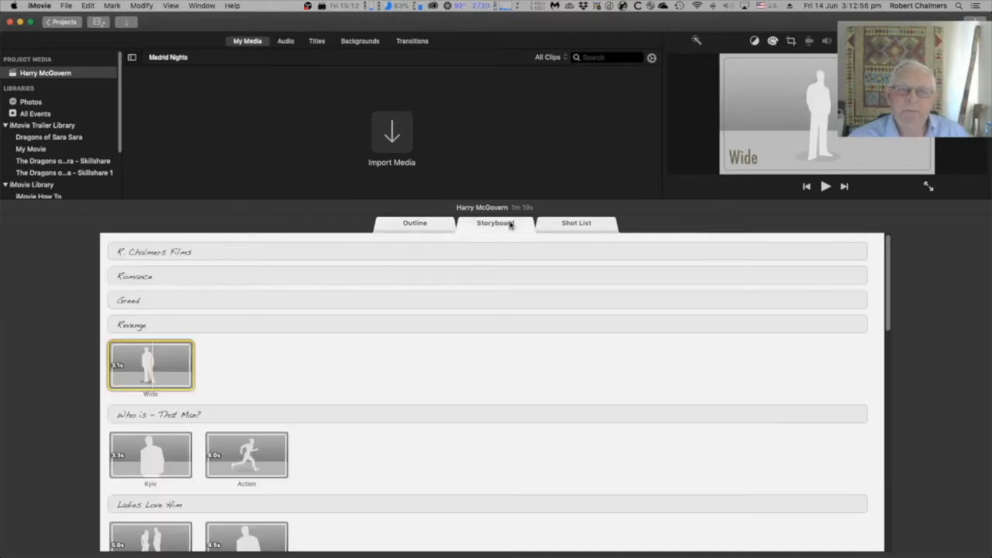
pyautogui.click(432, 225)
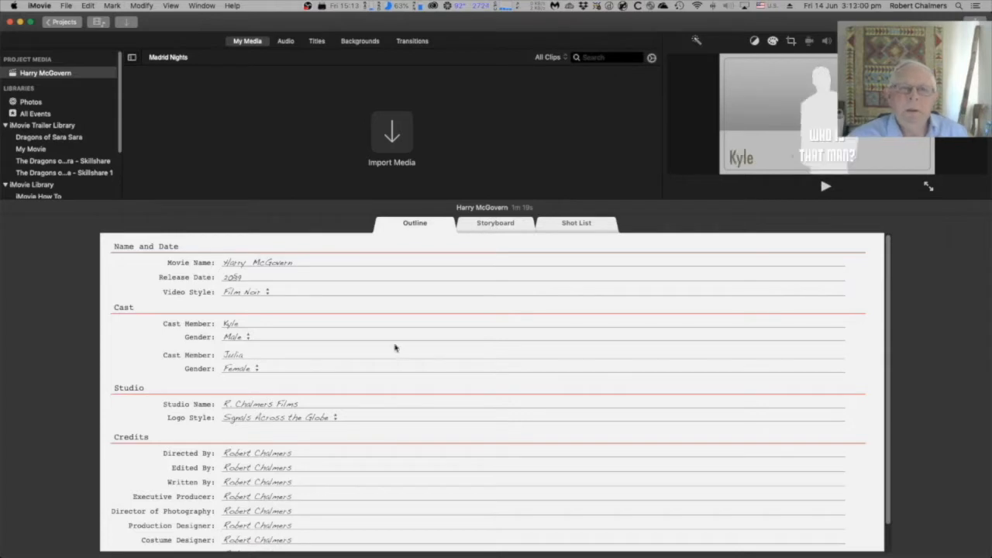
# Step: Rename the studio to Xanadu Studio and set the logo style to Black Background
pyautogui.scroll(-2, 295, 368)
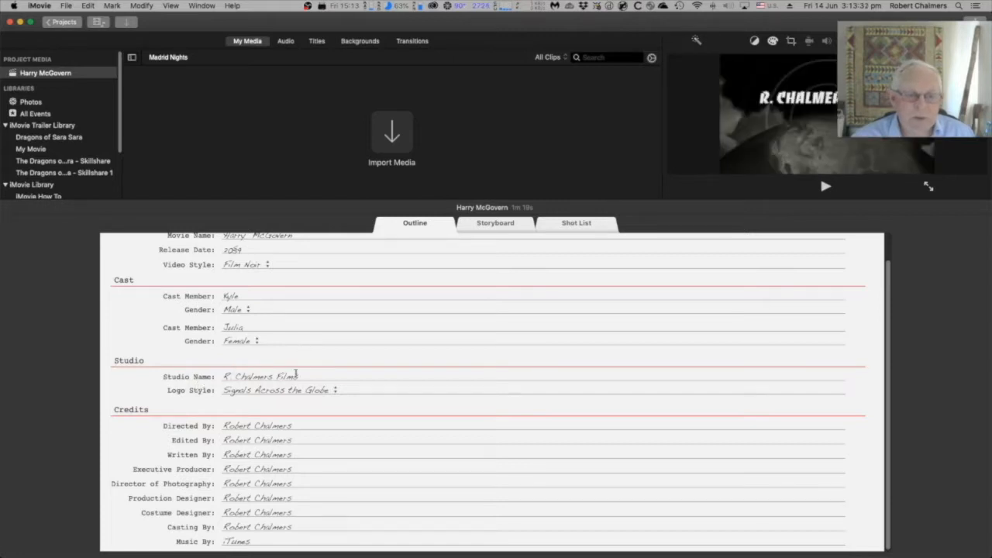
pyautogui.click(301, 375)
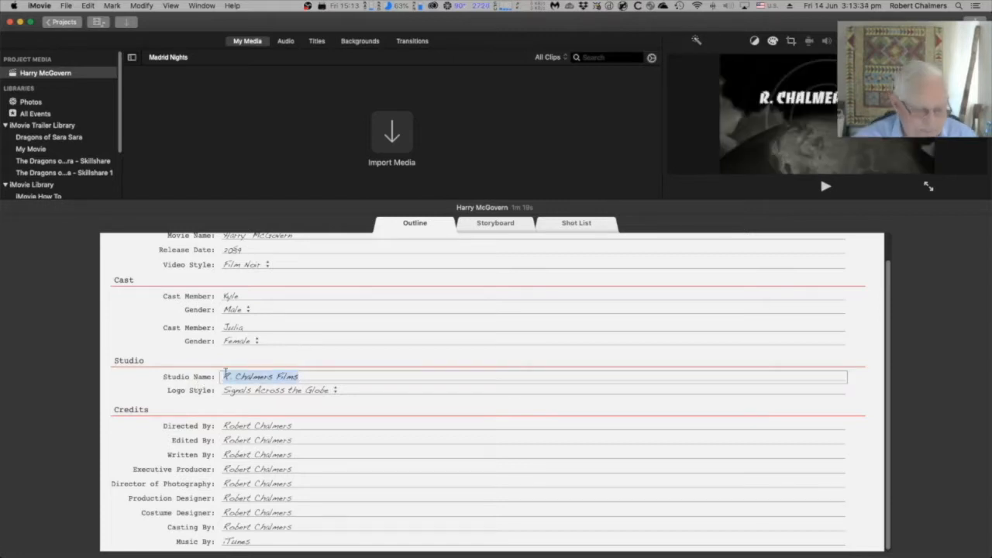
pyautogui.write('Xan')
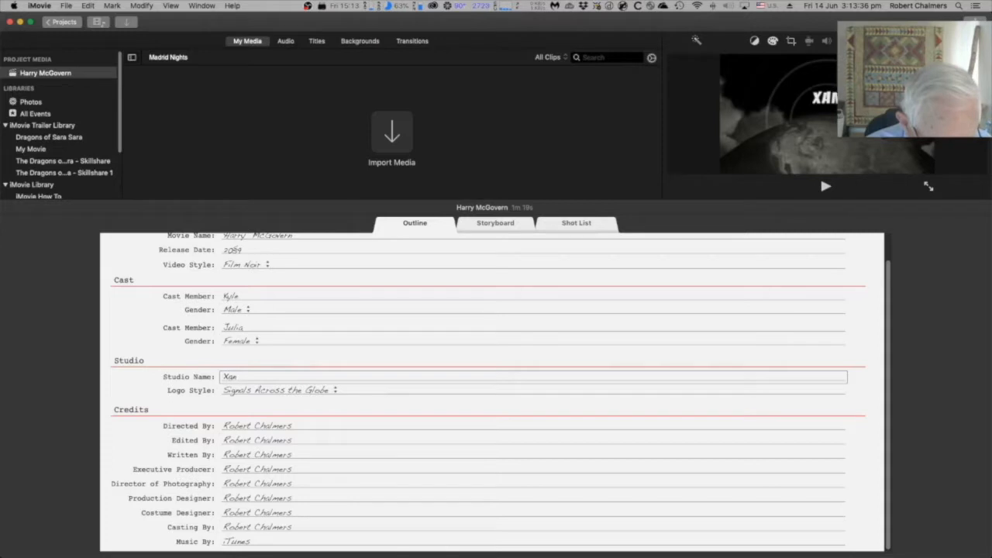
pyautogui.write('adu 5tudio')
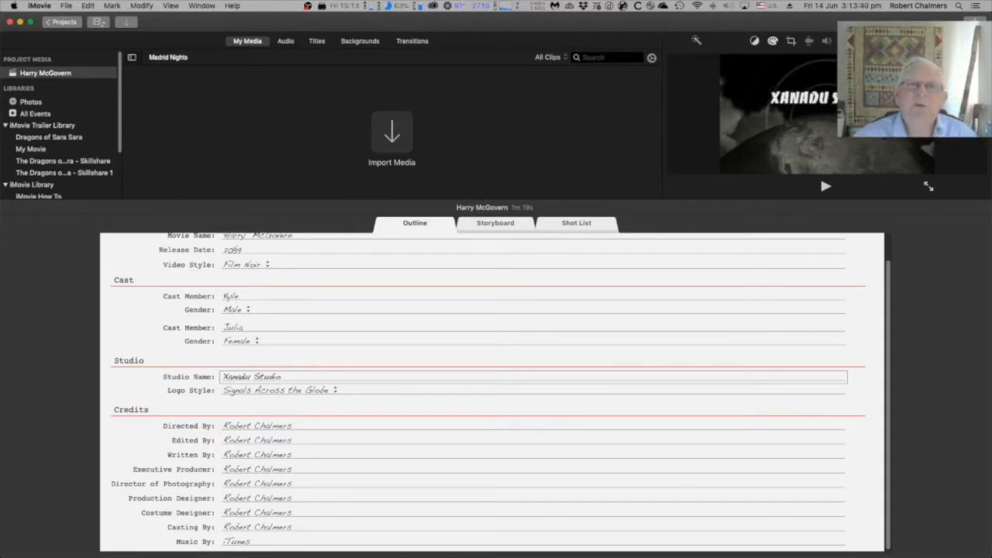
pyautogui.click(269, 394)
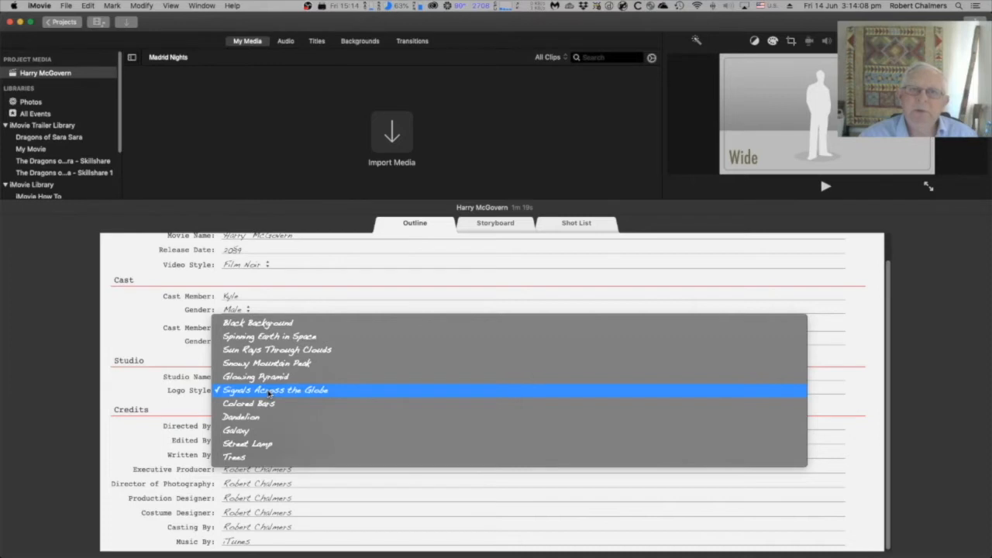
pyautogui.click(274, 328)
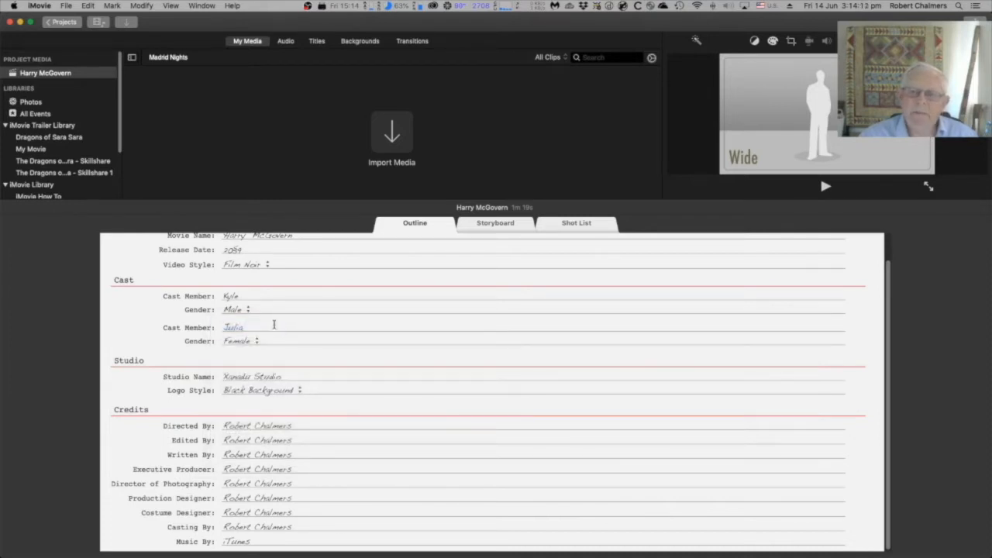
# Step: Try the Spinning Earth in Space and then the Sun Rays Through Clouds logo styles for the studio
pyautogui.click(260, 392)
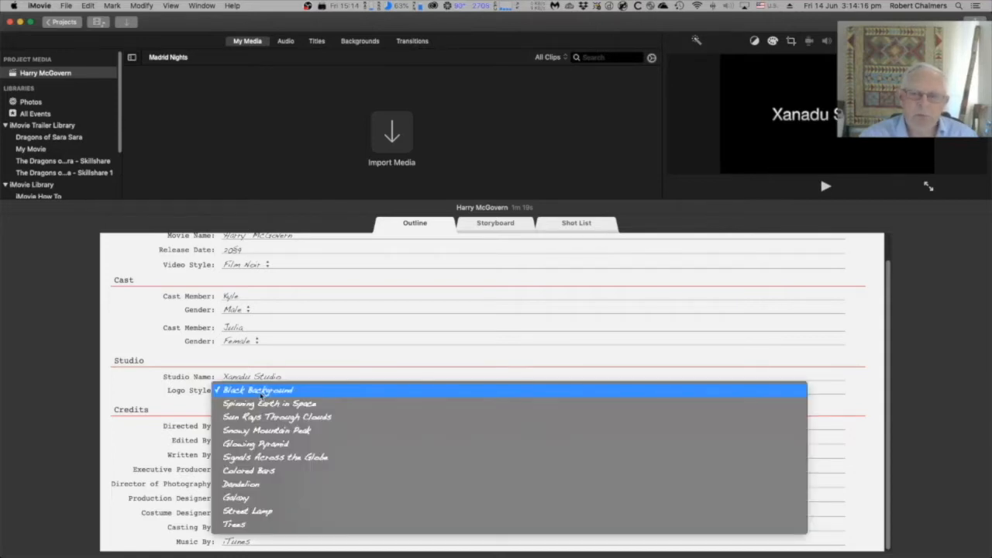
pyautogui.click(266, 410)
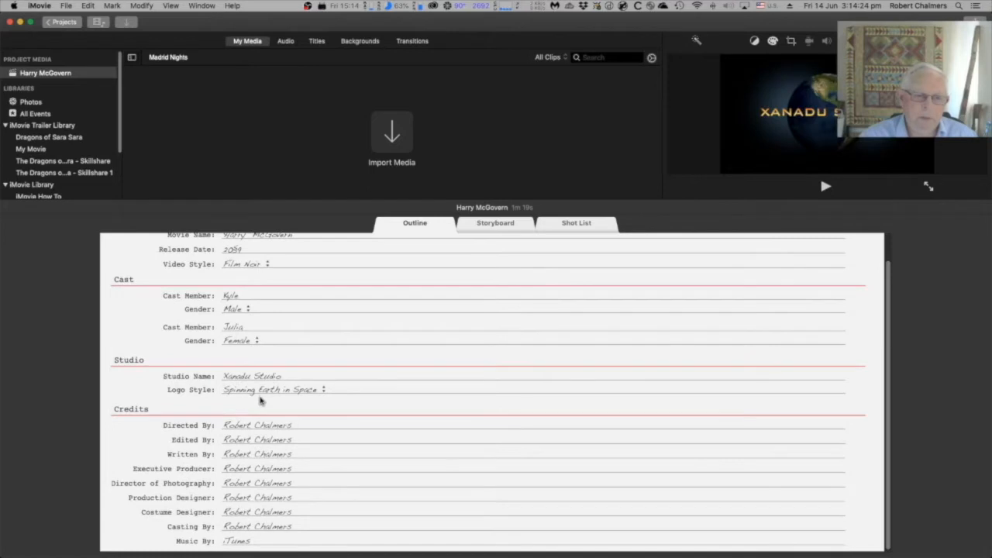
pyautogui.click(262, 393)
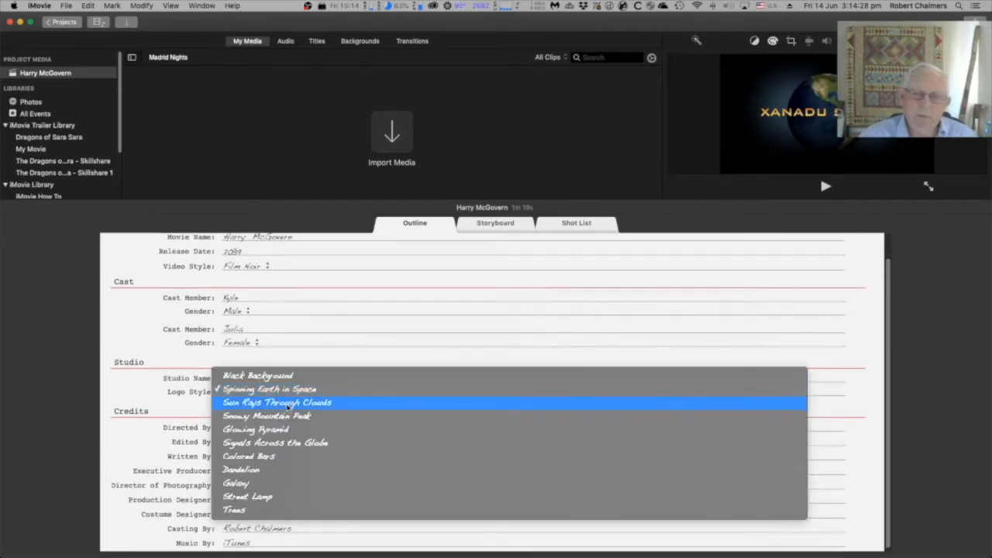
pyautogui.click(288, 403)
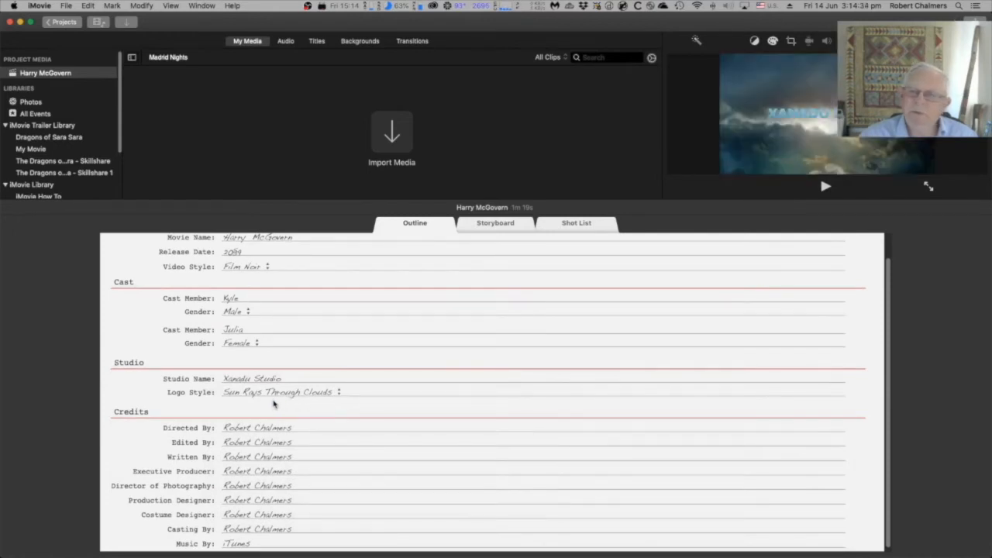
# Step: Set the studio logo style to Signals Across the Globe
pyautogui.scroll(-1, 275, 401)
pyautogui.click(272, 390)
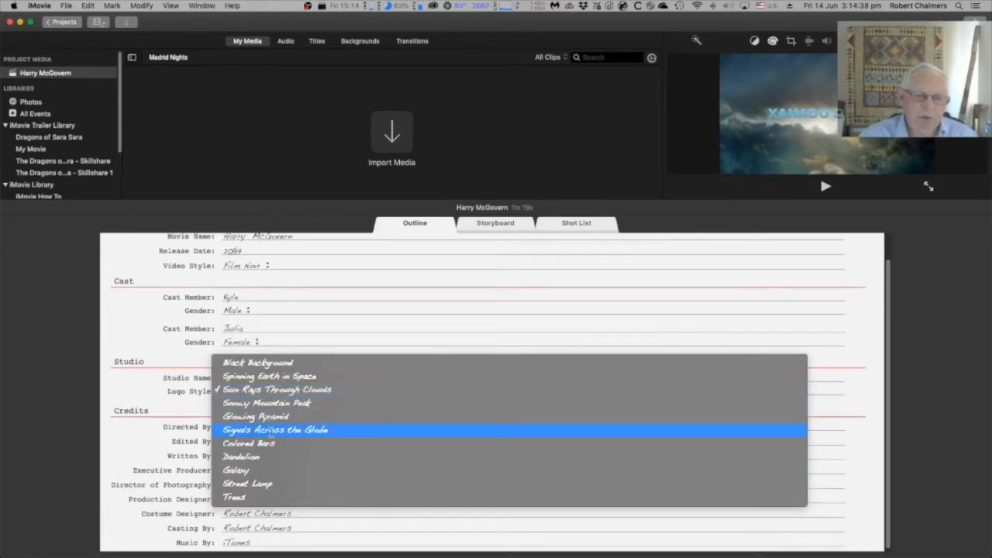
pyautogui.click(271, 430)
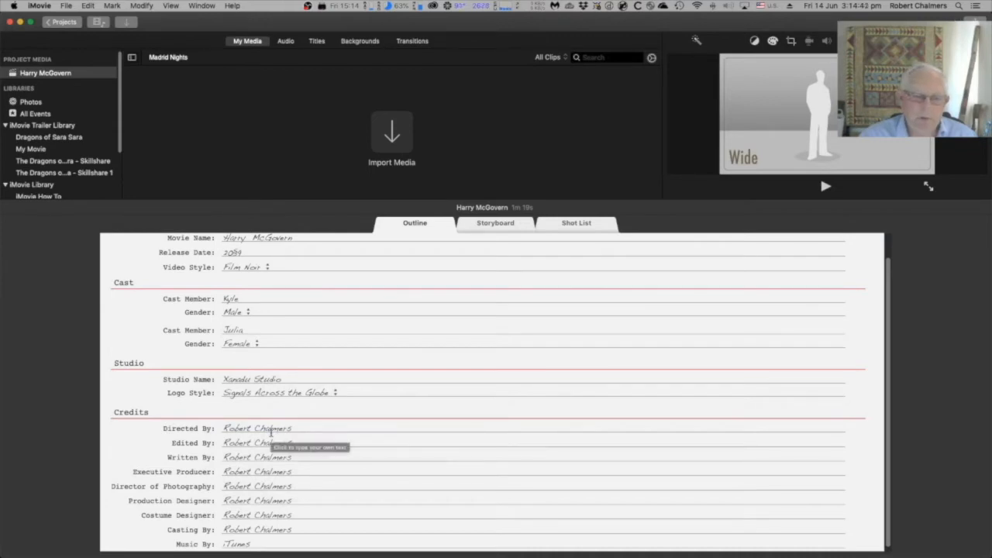
# Step: Play the trailer preview in the viewer and stop it again
pyautogui.moveTo(283, 392)
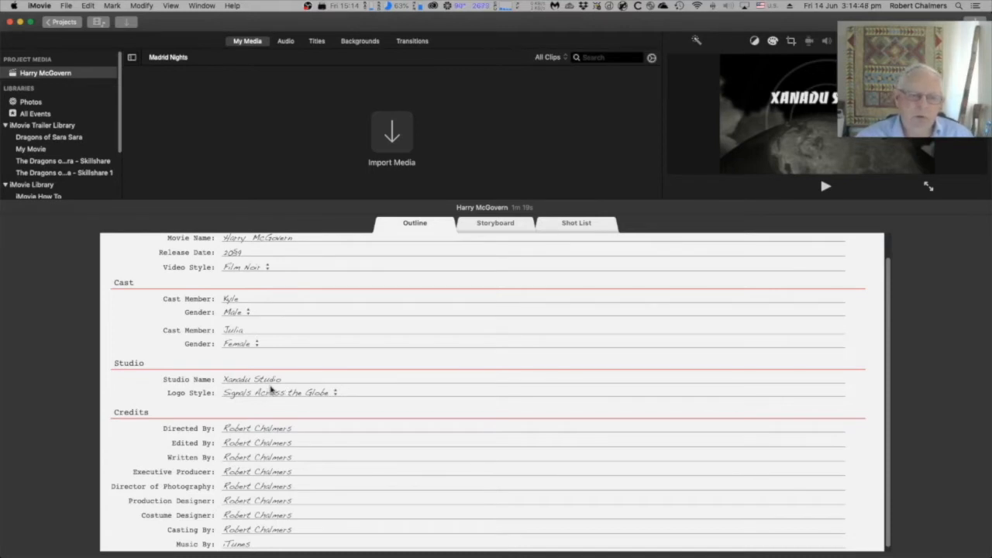
pyautogui.scroll(-1, 266, 385)
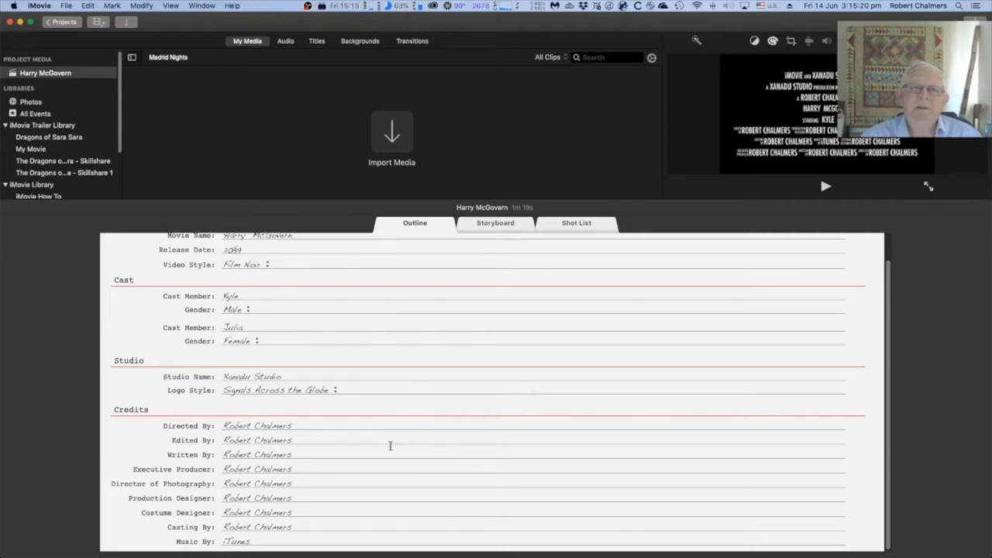
pyautogui.scroll(3, 314, 372)
pyautogui.scroll(-2, 314, 372)
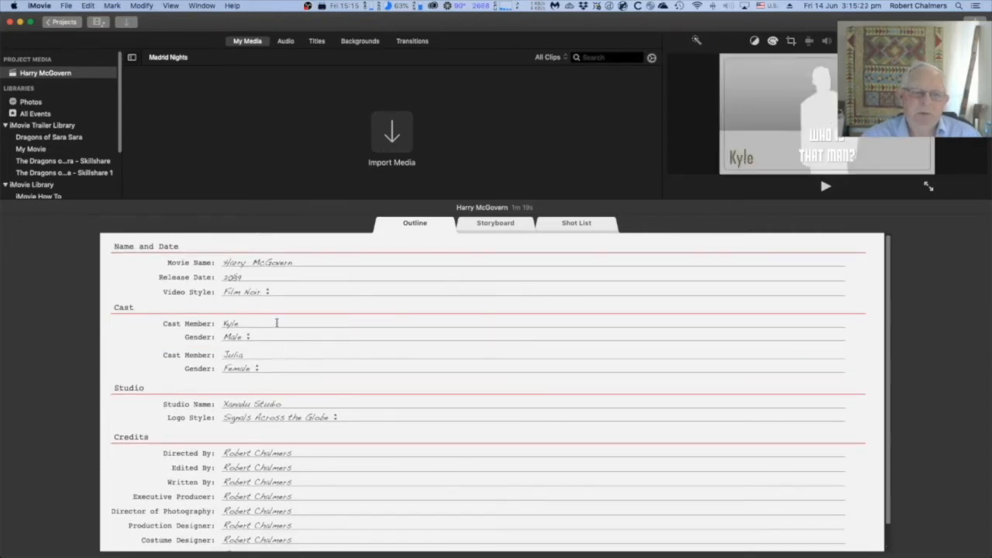
pyautogui.doubleClick(222, 262)
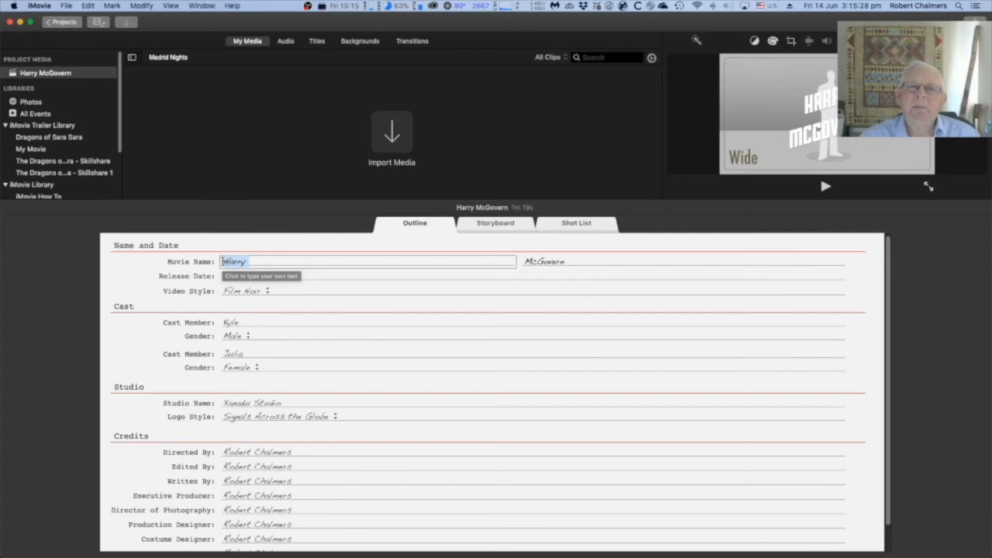
pyautogui.click(826, 187)
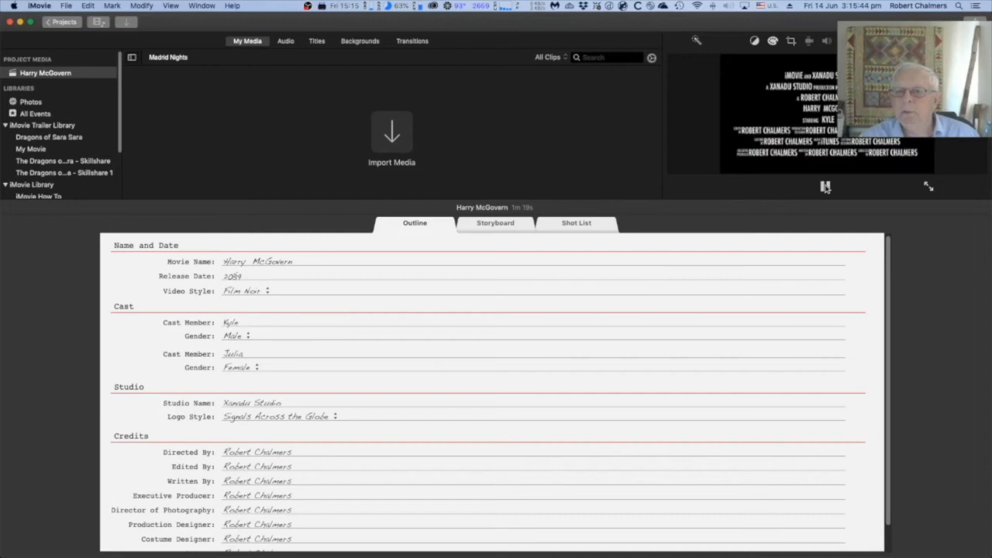
pyautogui.click(825, 187)
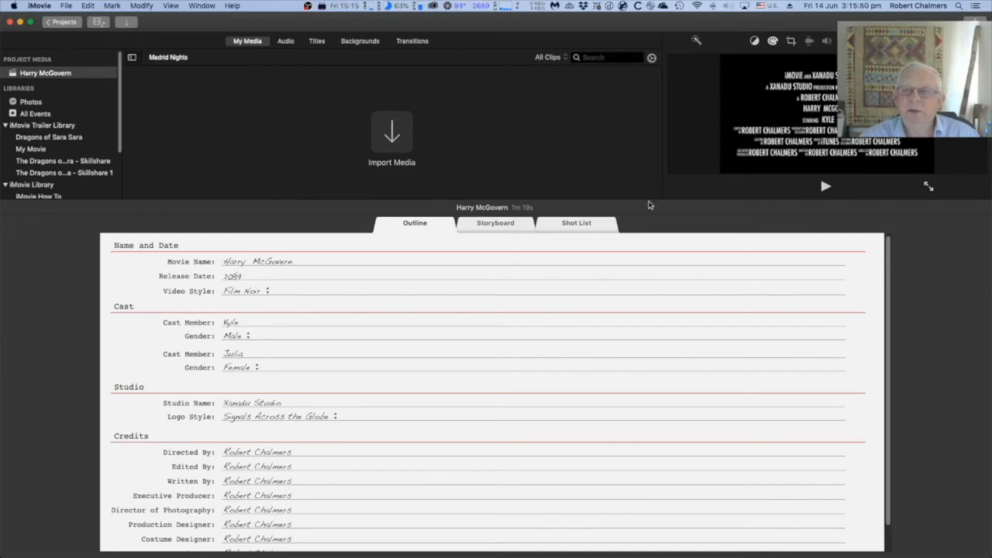
# Step: Change the release date in the outline to 2019
pyautogui.click(245, 276)
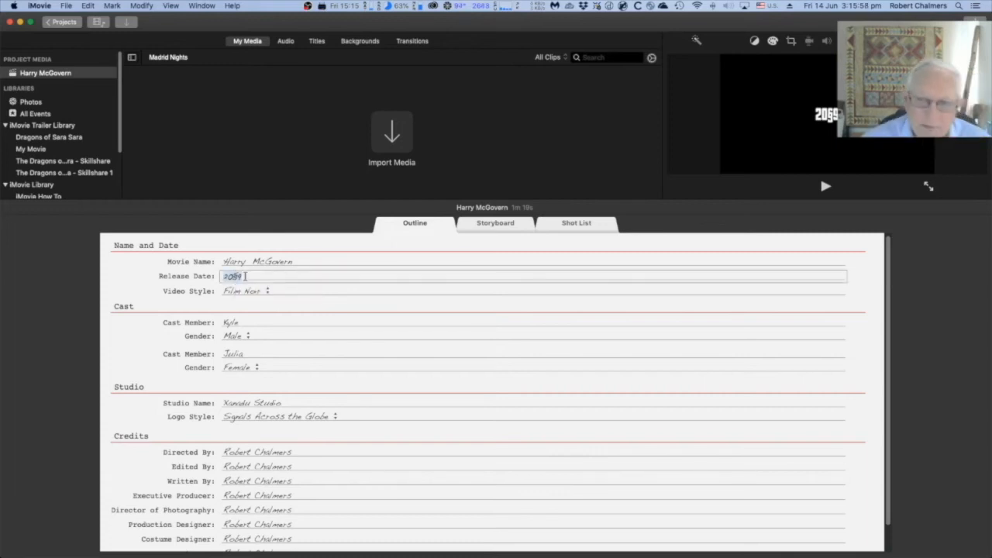
pyautogui.write('2019')
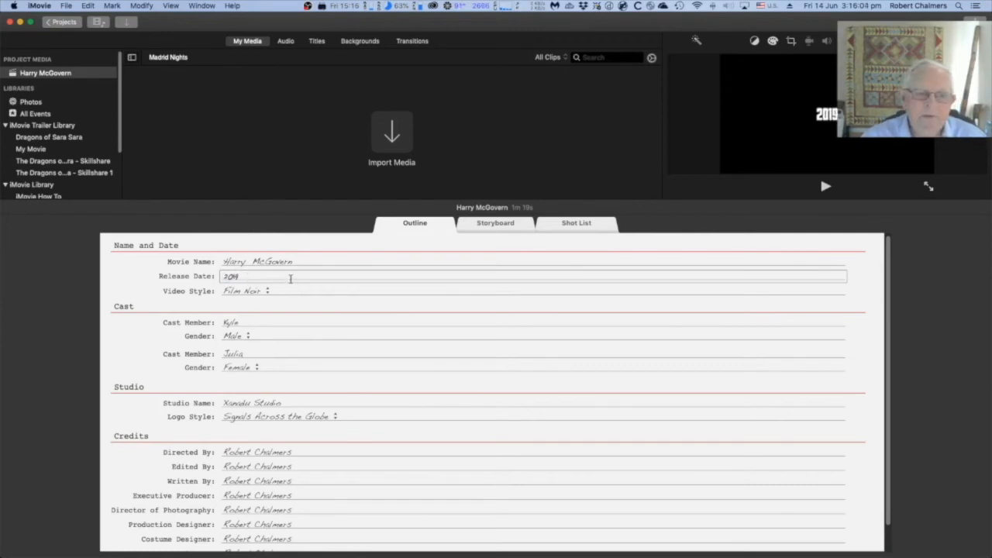
pyautogui.click(307, 263)
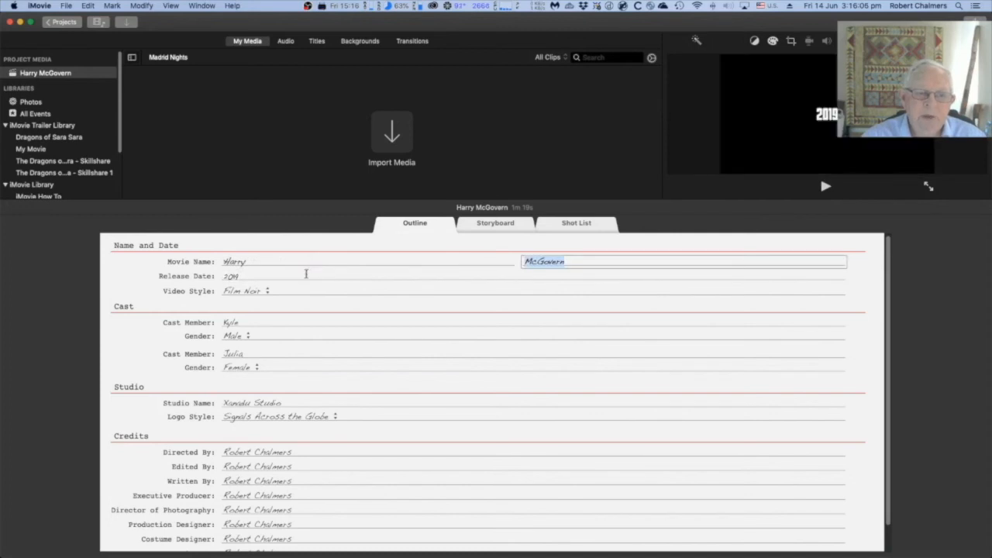
pyautogui.click(306, 273)
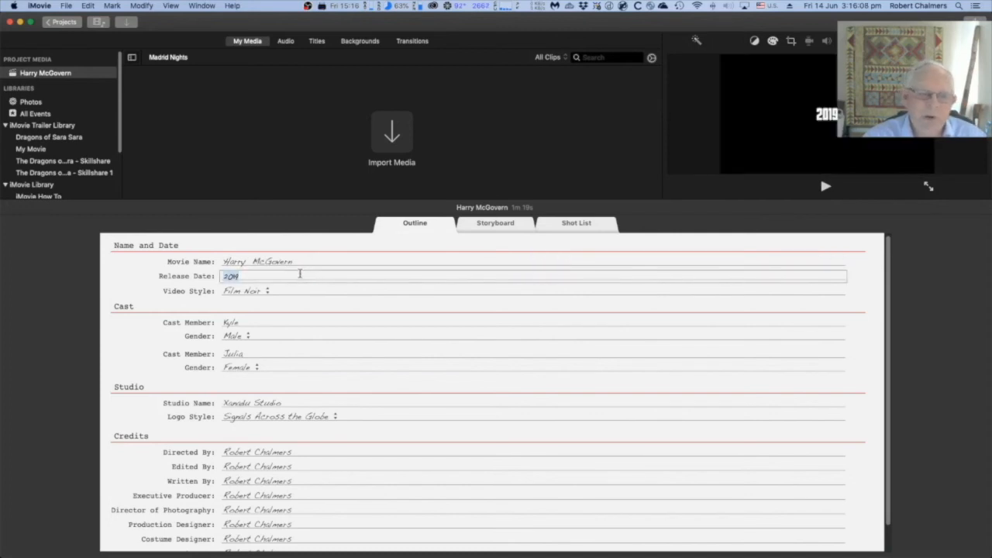